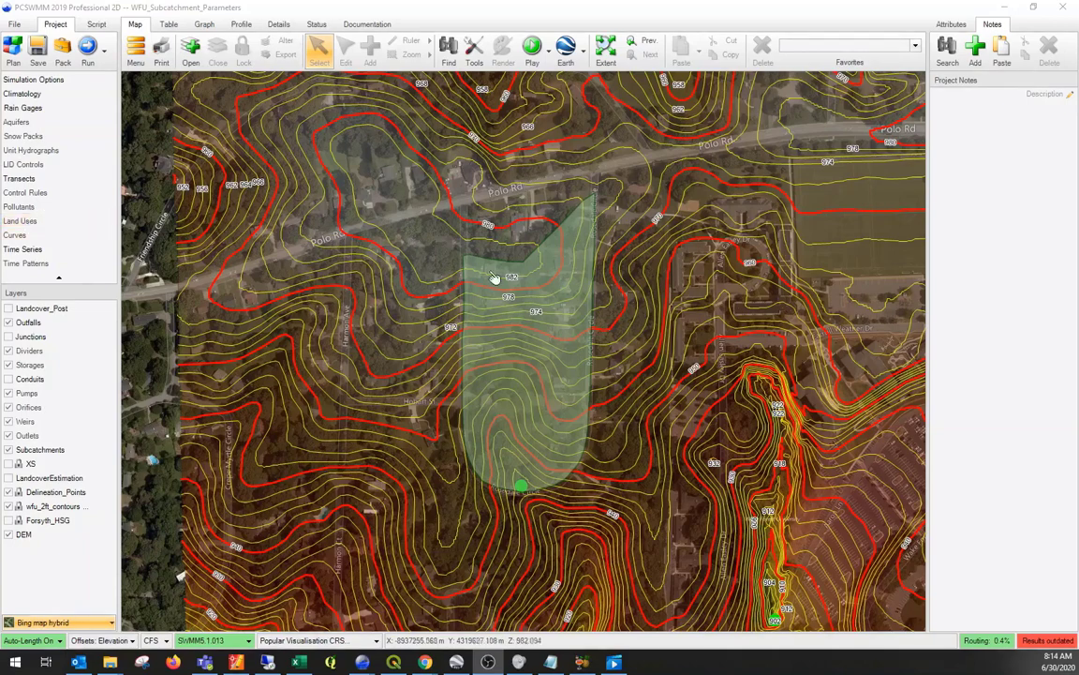
# Create a flow path layer named Flow Path_HL_Example with Set Flow Length/Width for the selected subcatchment, and leave the tool without applying it.
pyautogui.click(506, 313)
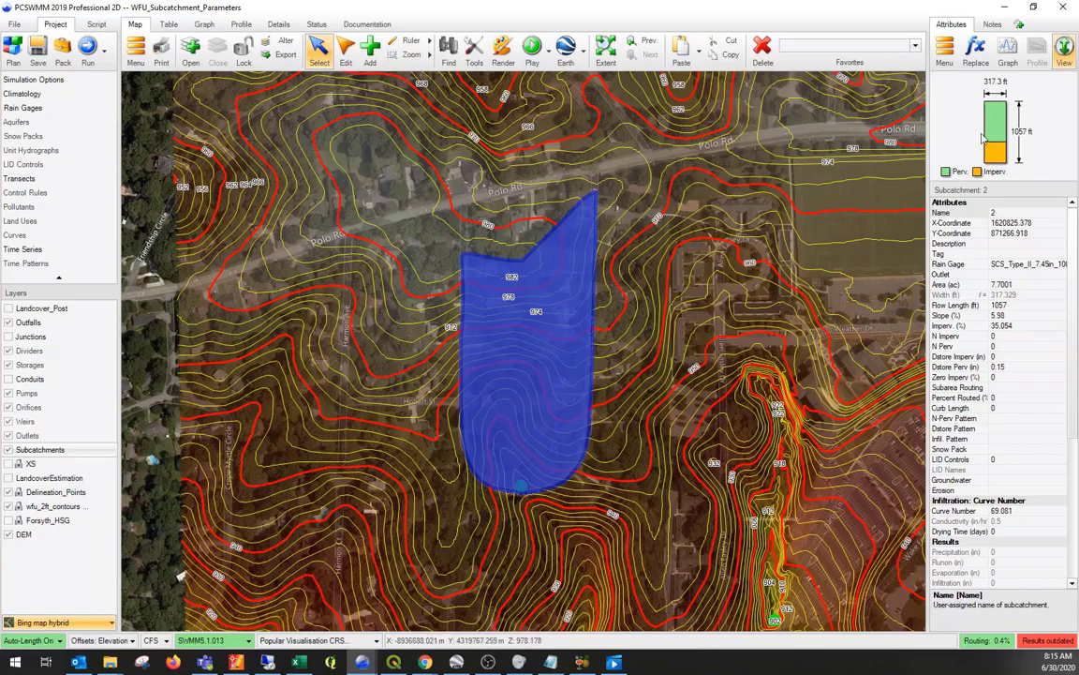
pyautogui.click(475, 54)
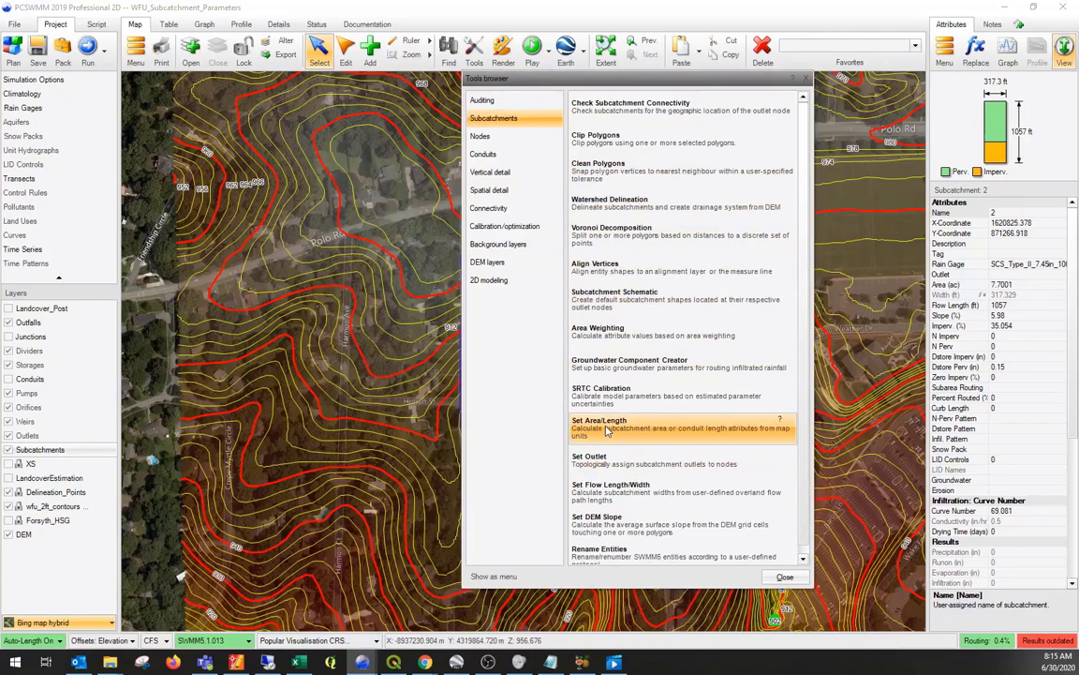
pyautogui.click(616, 492)
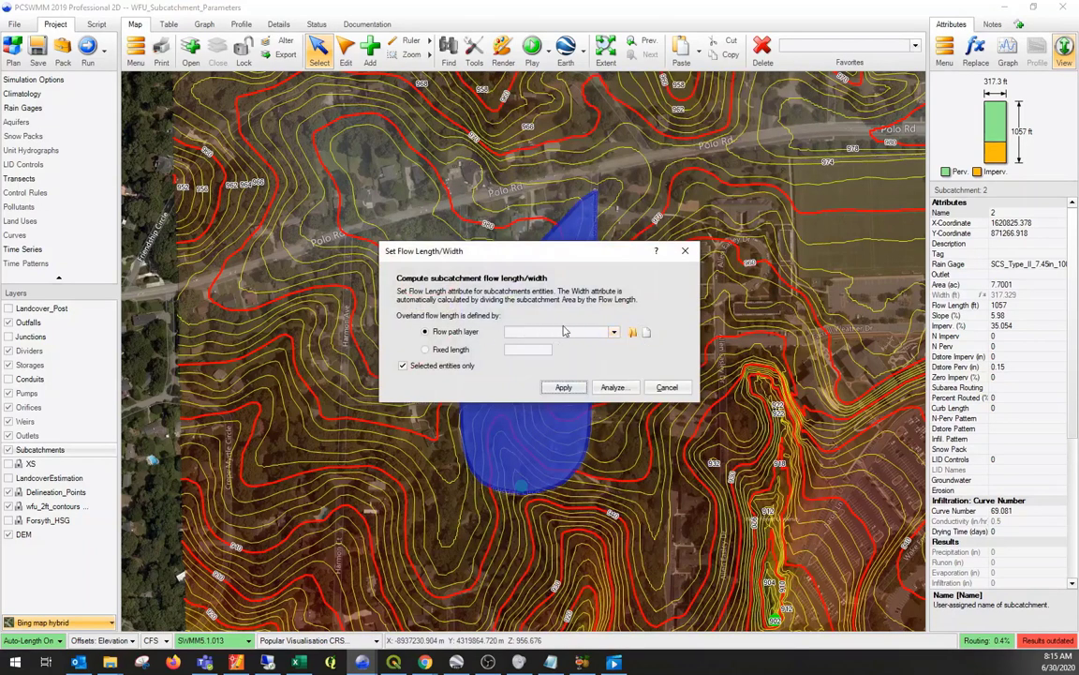
pyautogui.click(648, 334)
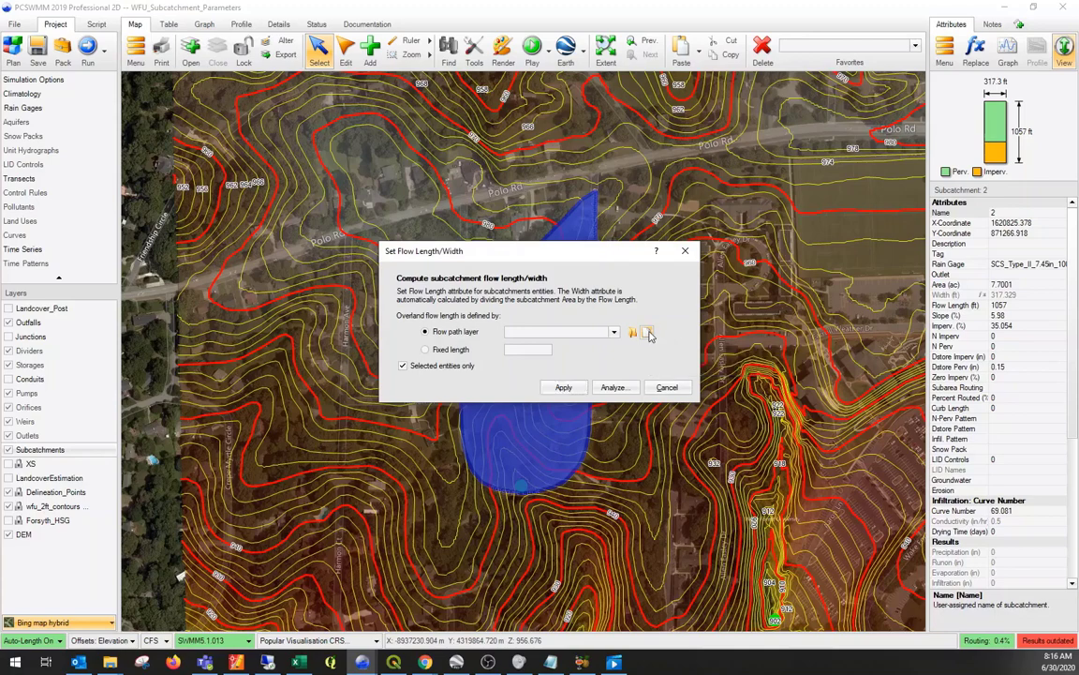
pyautogui.click(534, 580)
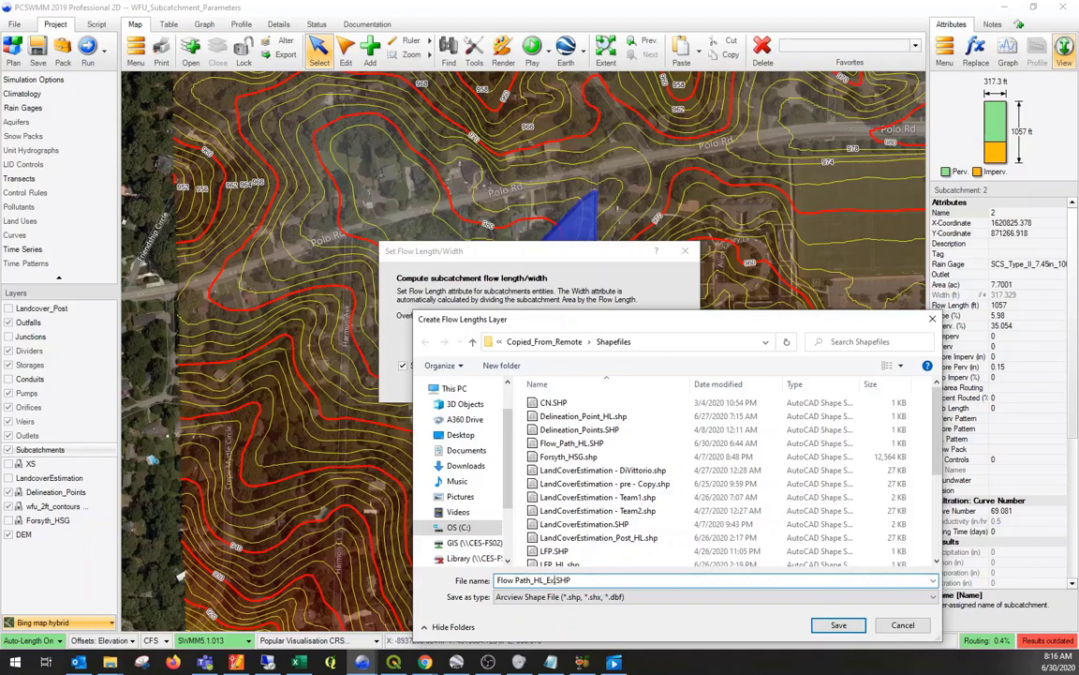
pyautogui.write('m')
pyautogui.write('m')
pyautogui.write('ple')
pyautogui.press('Return')
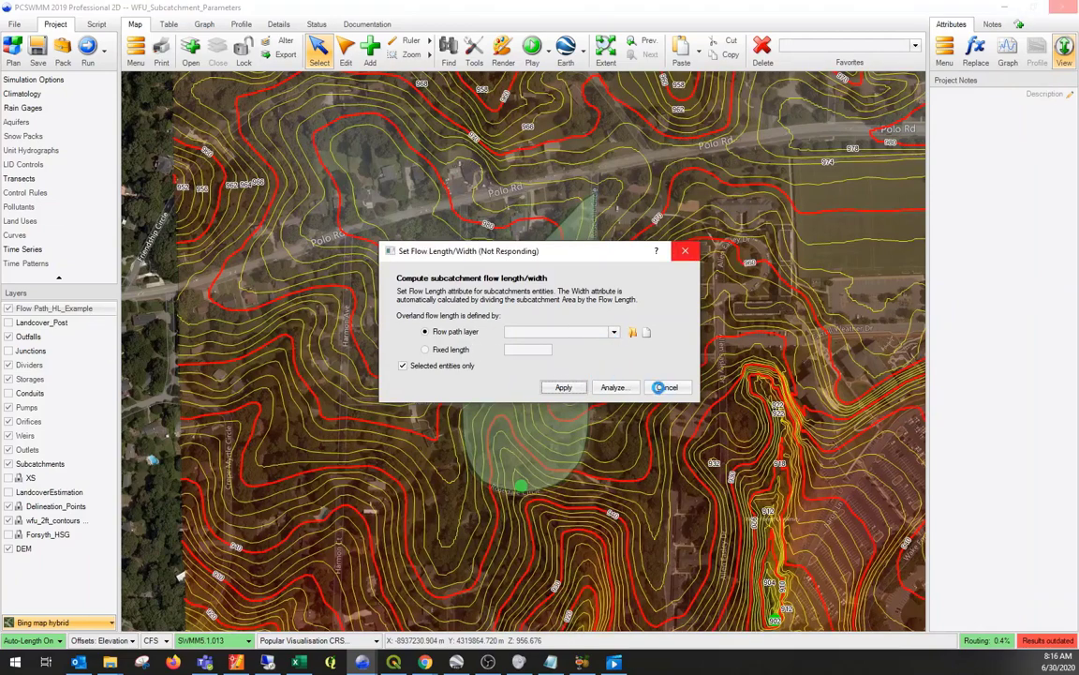
pyautogui.click(665, 387)
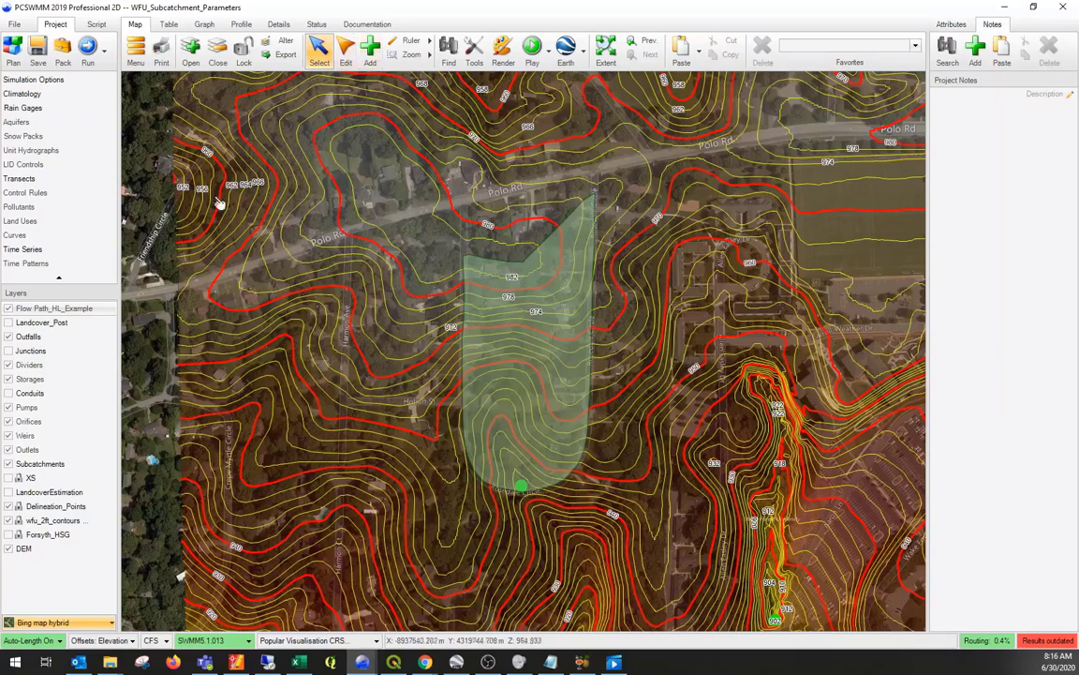
# Draw a flow path about 755 ft long from the subcatchment's northern notch downhill across the contours to the green delineation point.
pyautogui.click(372, 54)
pyautogui.scroll(4, 471, 270)
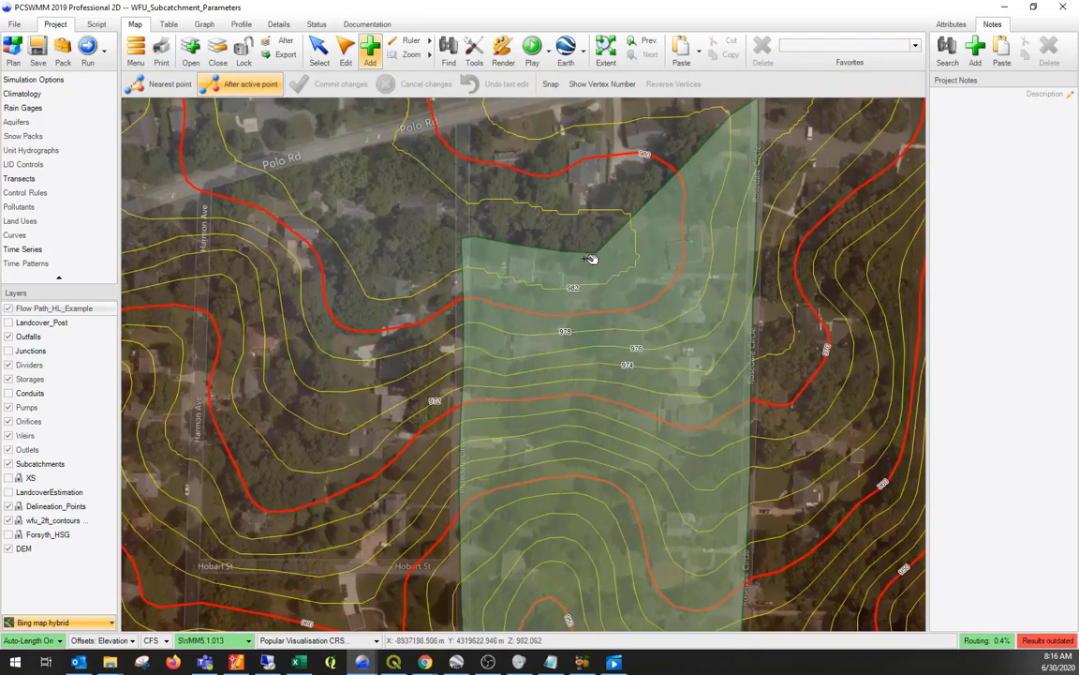
pyautogui.click(590, 259)
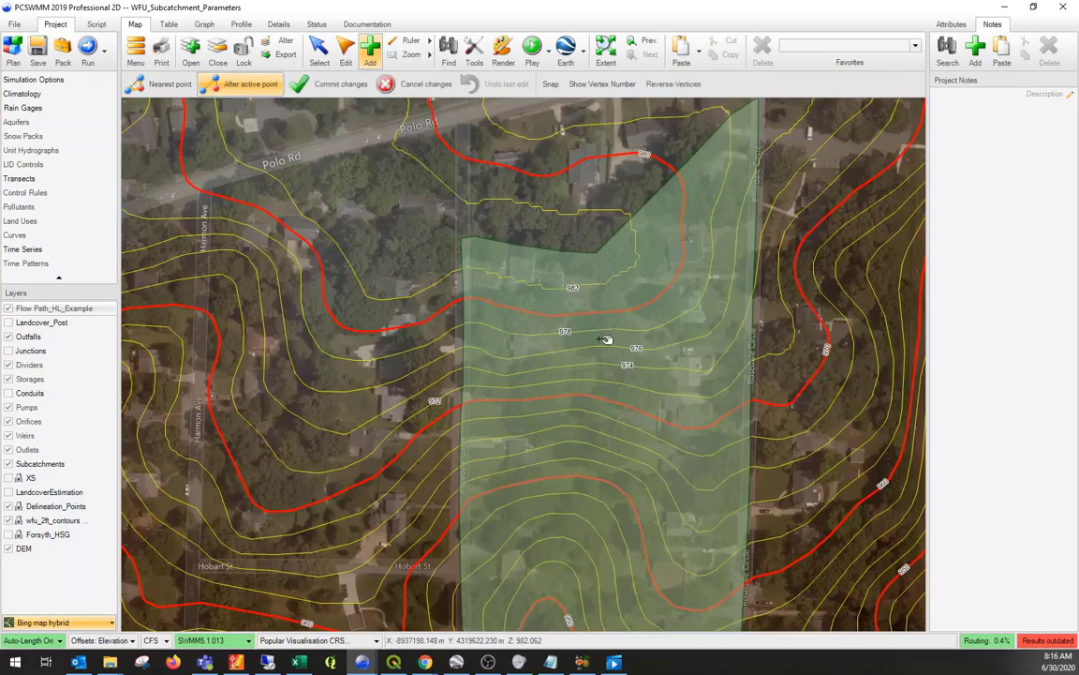
pyautogui.click(598, 337)
pyautogui.click(587, 475)
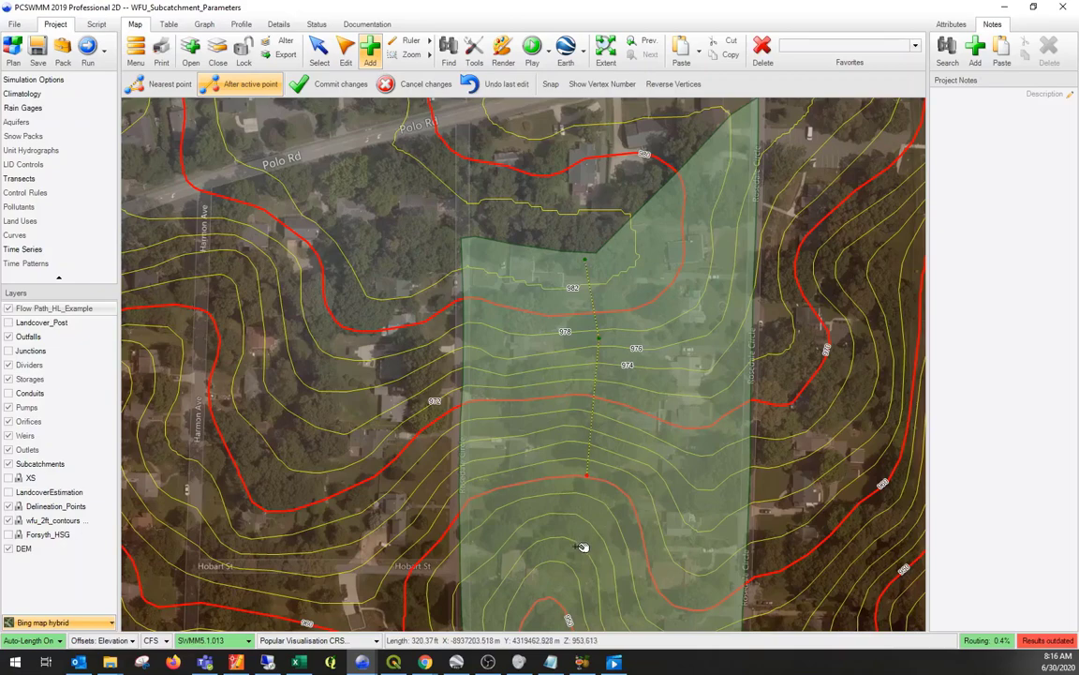
pyautogui.click(557, 600)
pyautogui.moveTo(557, 600); pyautogui.dragTo(583, 374)
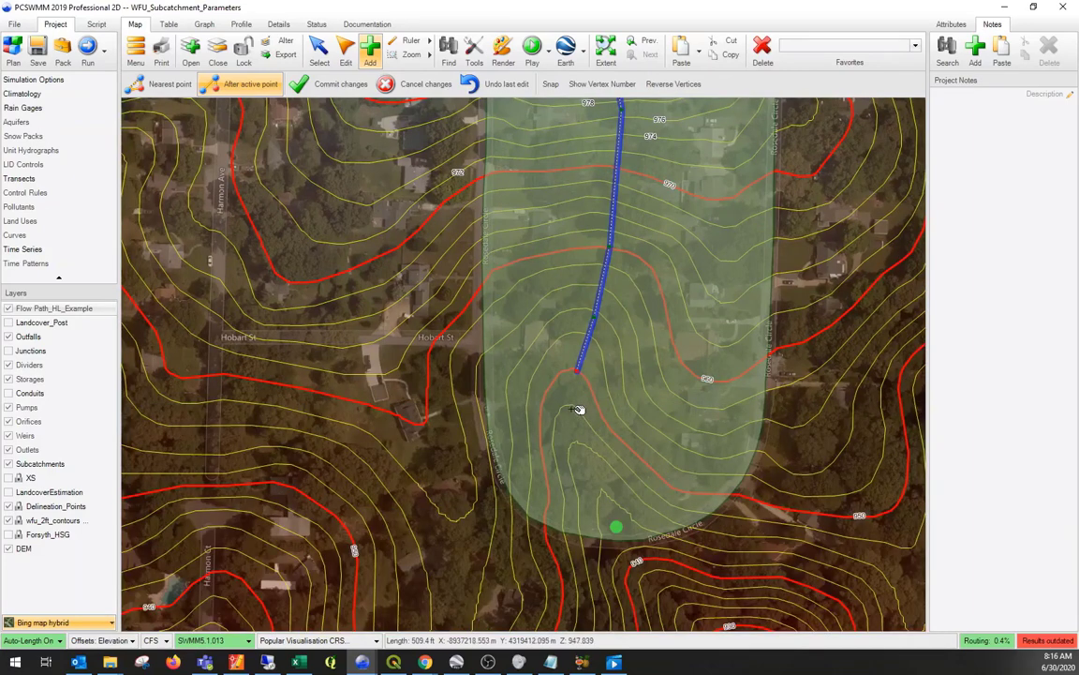
pyautogui.click(572, 407)
pyautogui.click(574, 439)
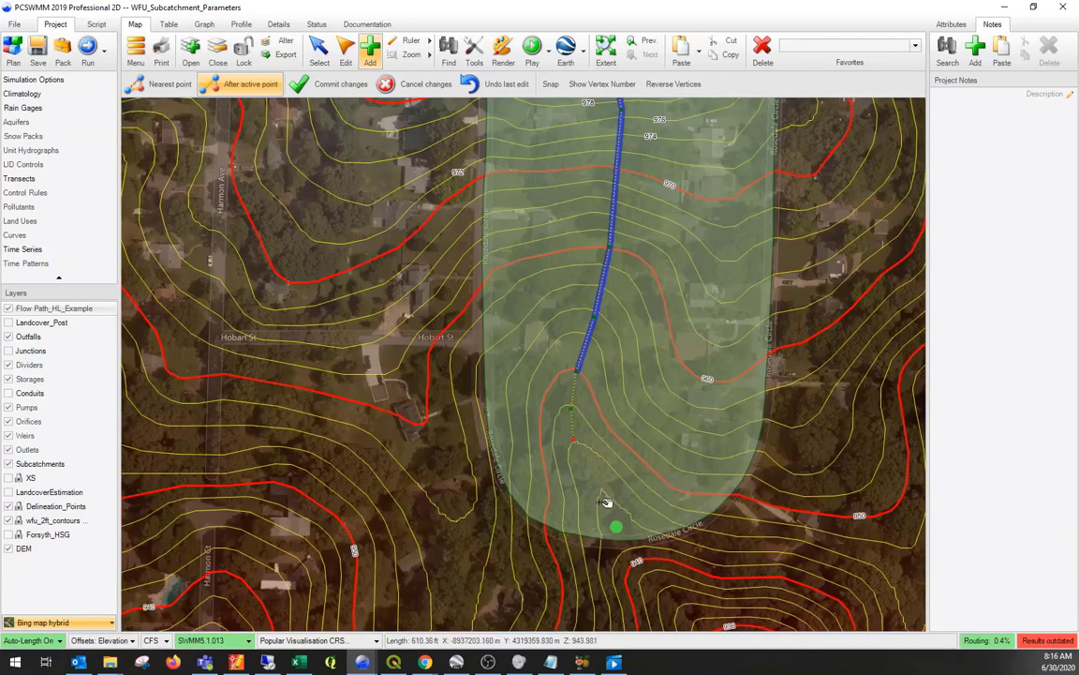
pyautogui.click(599, 501)
pyautogui.doubleClick(621, 527)
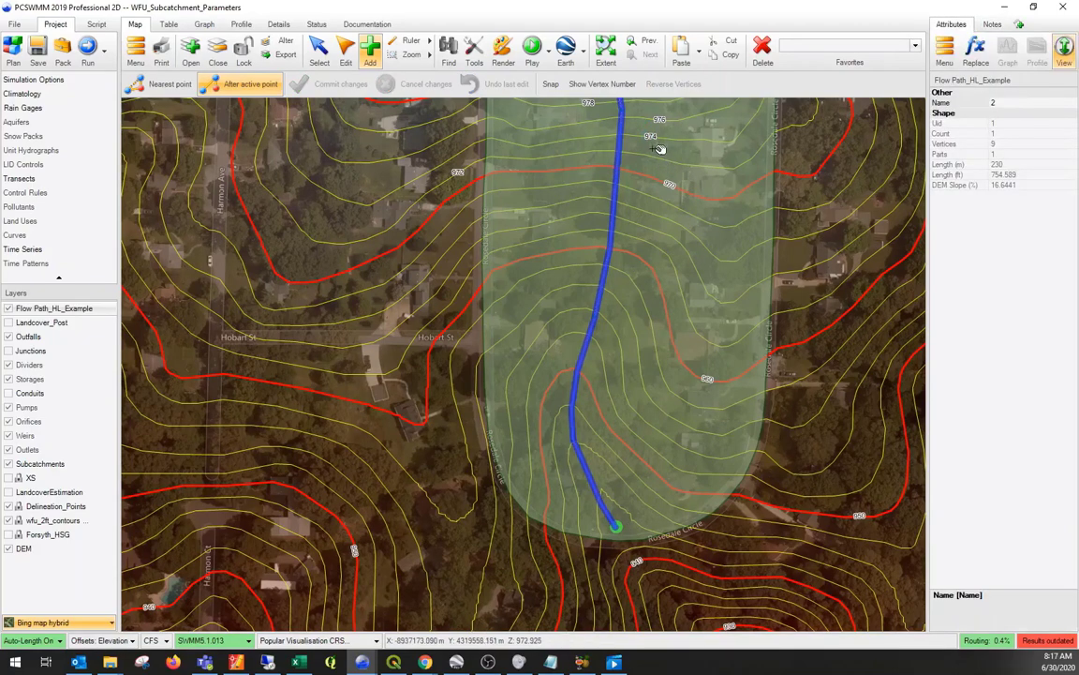
# Rename both the subcatchment and its flow path line as SUB-01.
pyautogui.moveTo(645, 139); pyautogui.dragTo(633, 378)
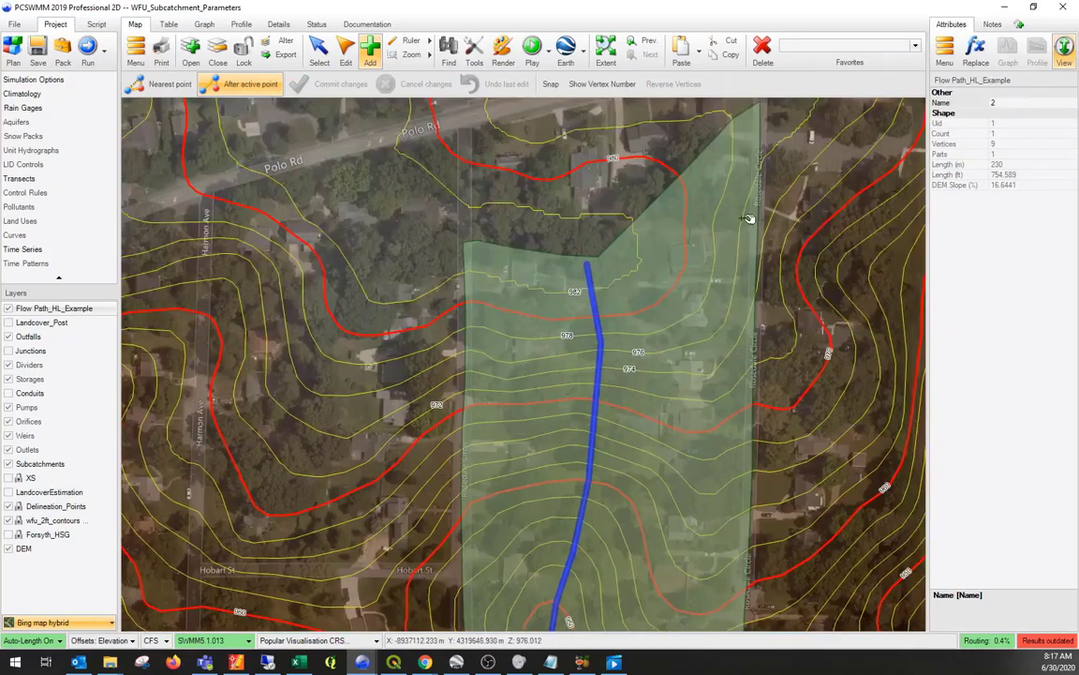
pyautogui.click(492, 256)
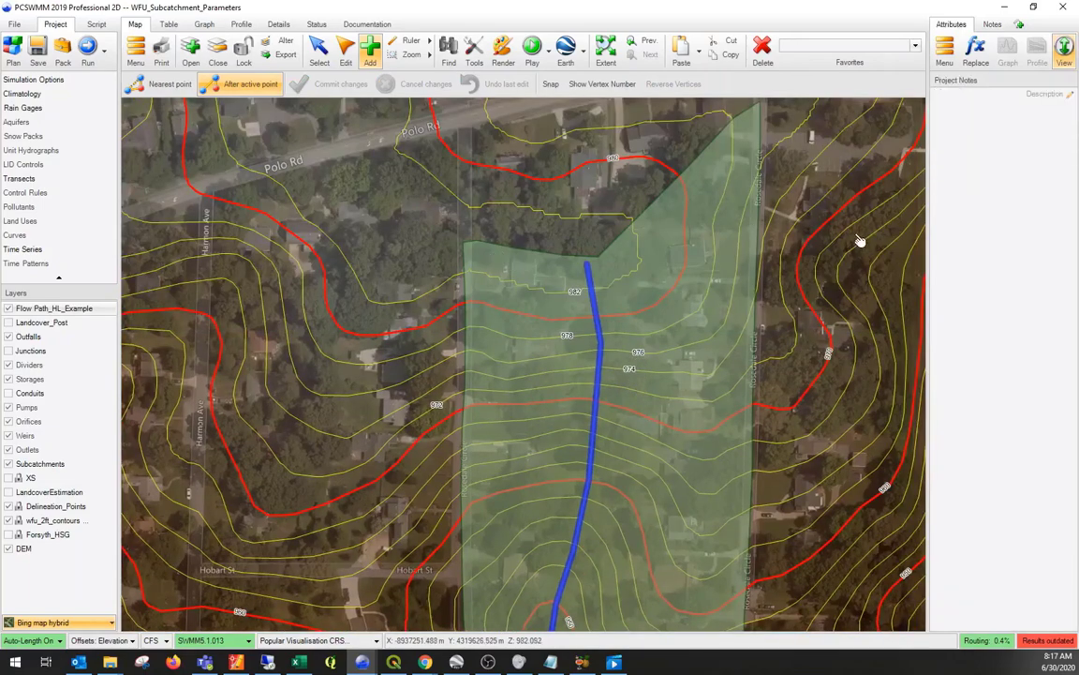
pyautogui.click(711, 177)
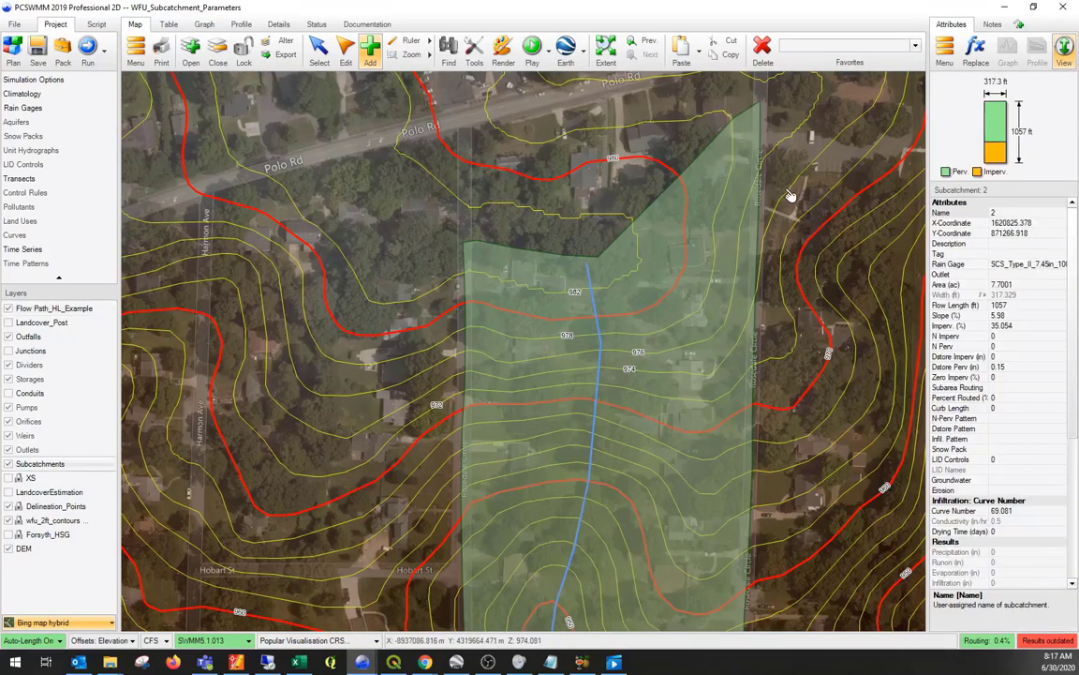
pyautogui.click(1007, 214)
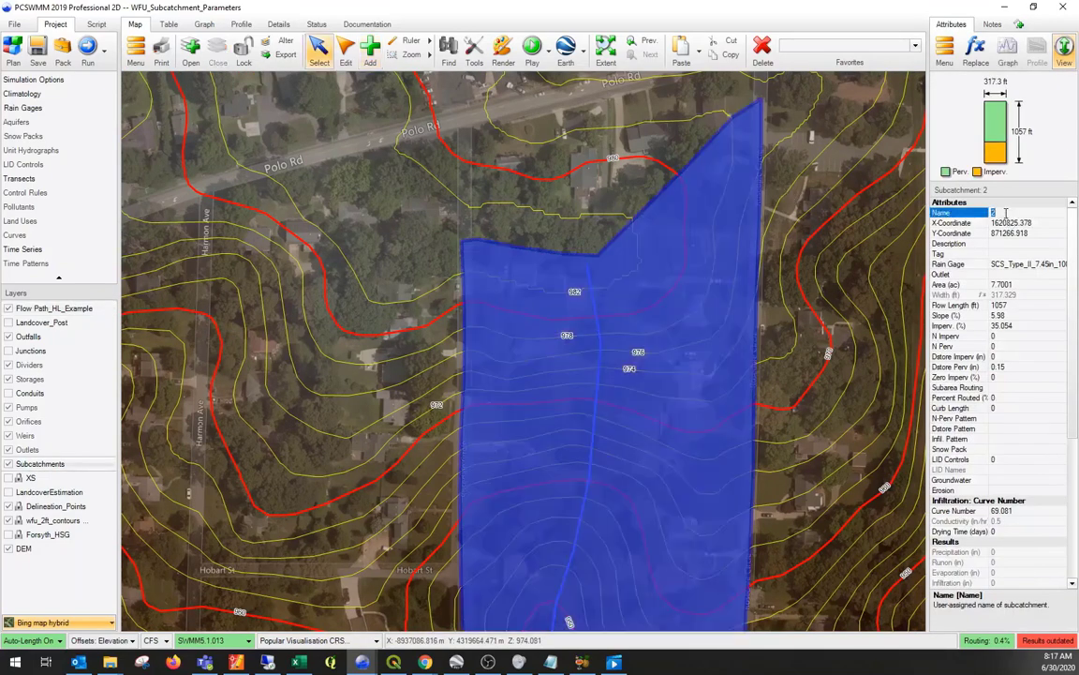
pyautogui.click(592, 280)
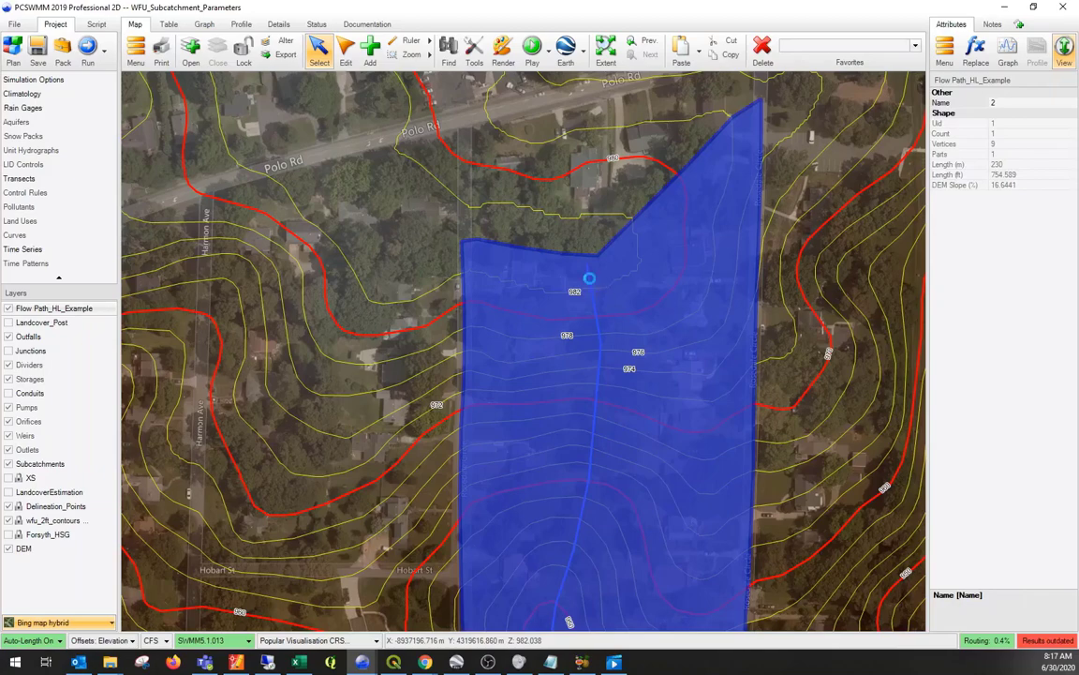
pyautogui.click(1022, 102)
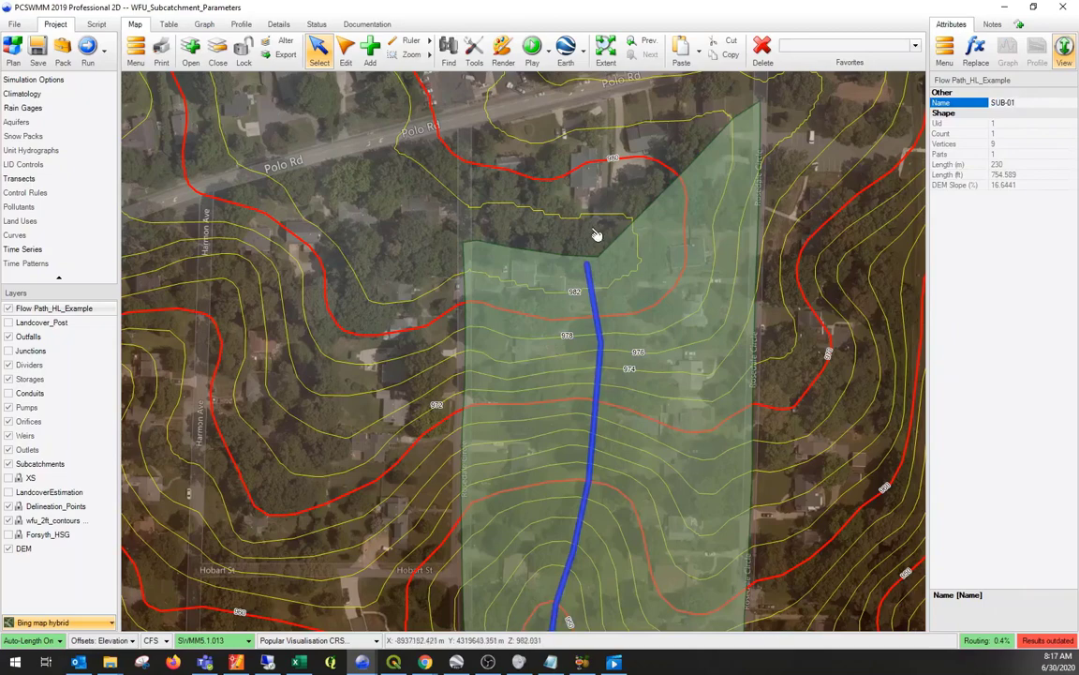
pyautogui.click(531, 239)
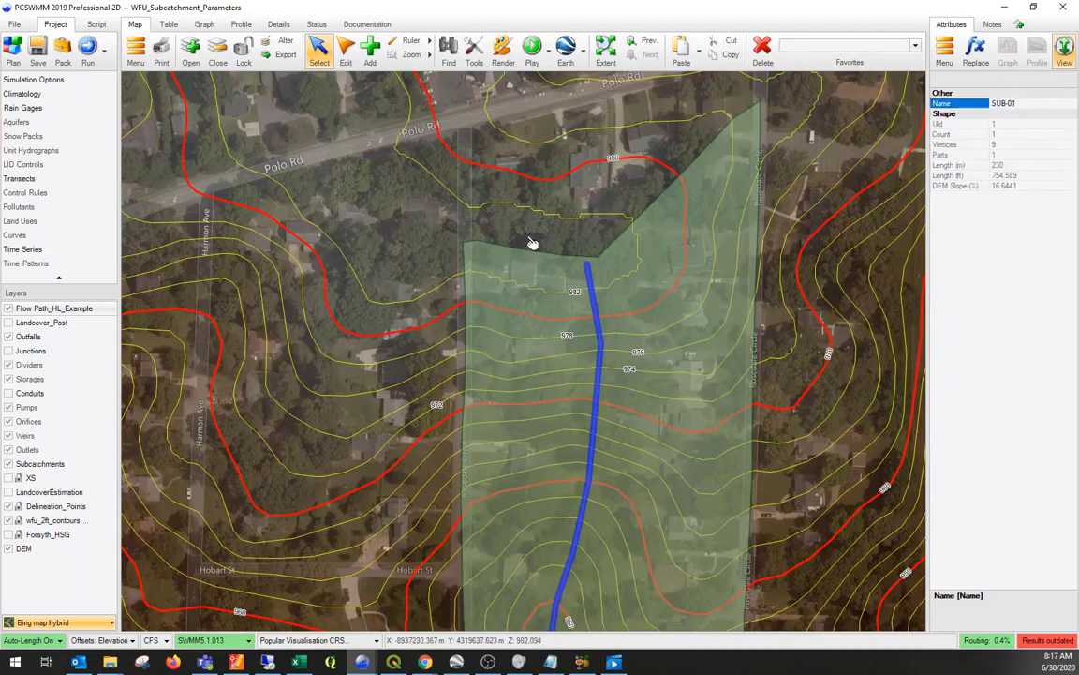
# Draw a second flow path about 1073 ft long in Flow Path_HL_Example, from the subcatchment's northeast corner along Rosedale Circle to the delineation point.
pyautogui.click(65, 310)
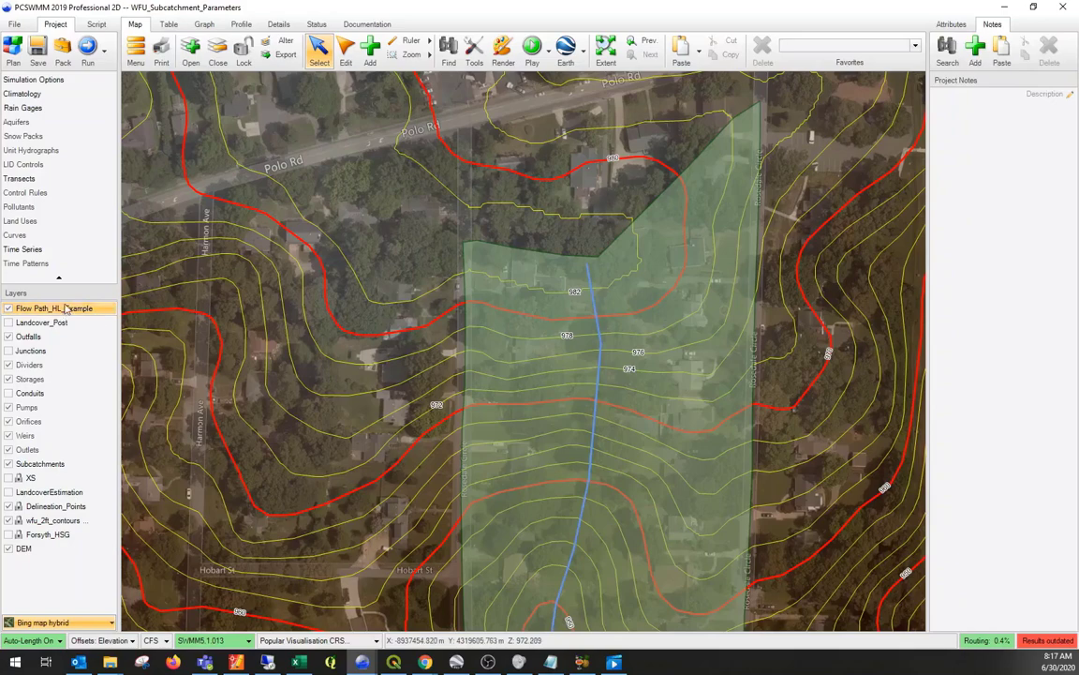
pyautogui.click(372, 50)
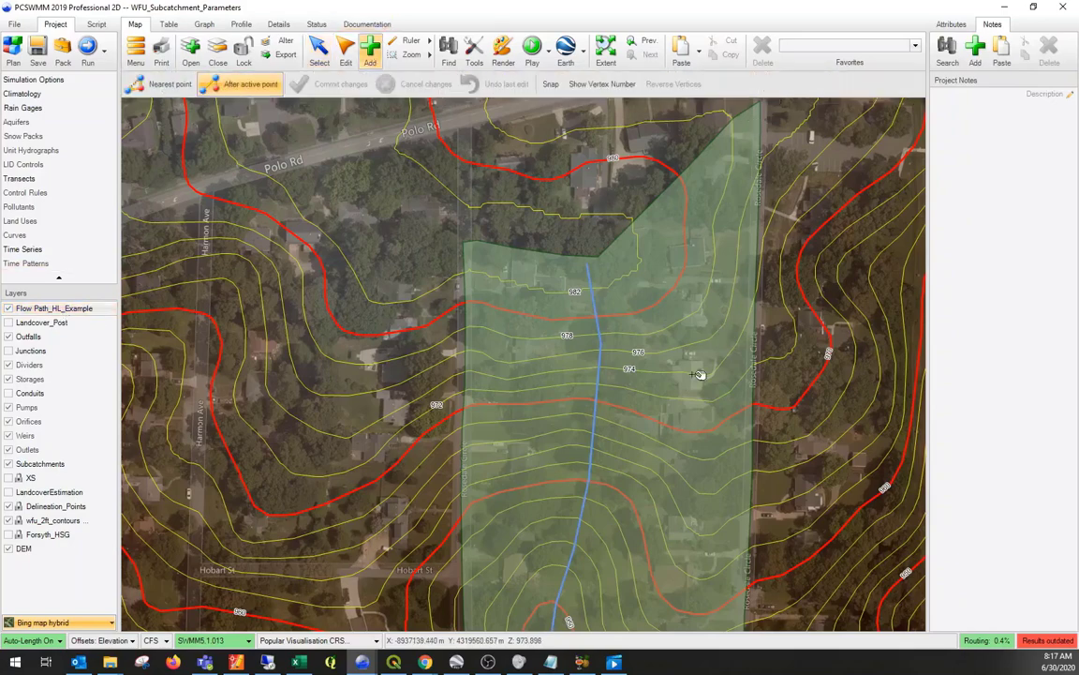
pyautogui.moveTo(698, 391); pyautogui.dragTo(665, 192)
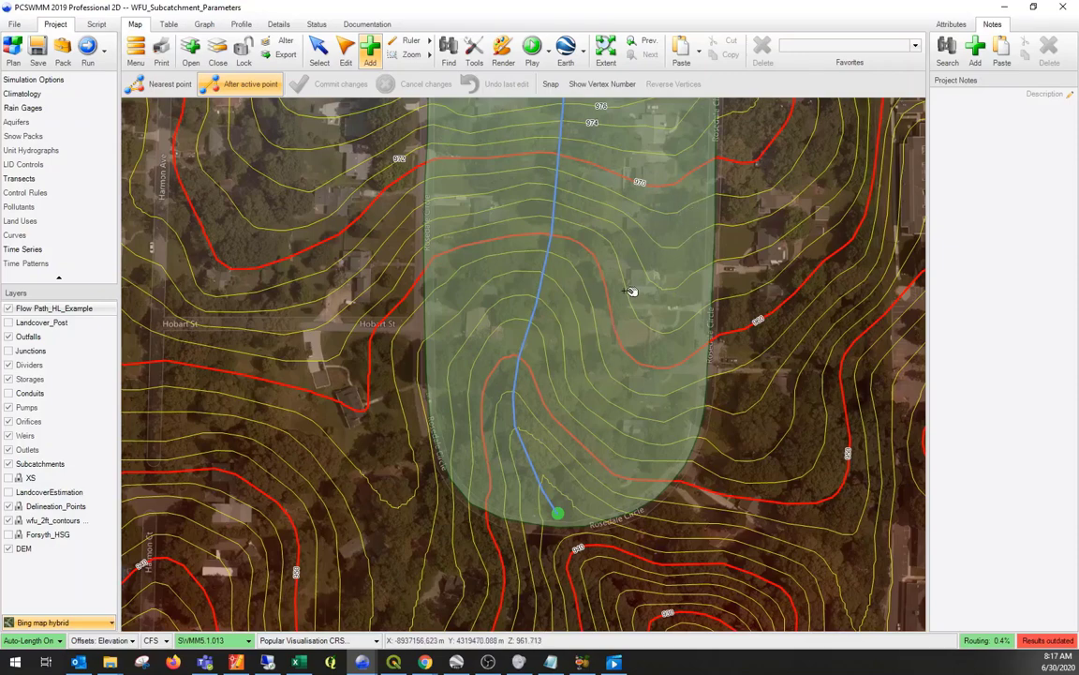
pyautogui.moveTo(630, 291); pyautogui.dragTo(594, 514)
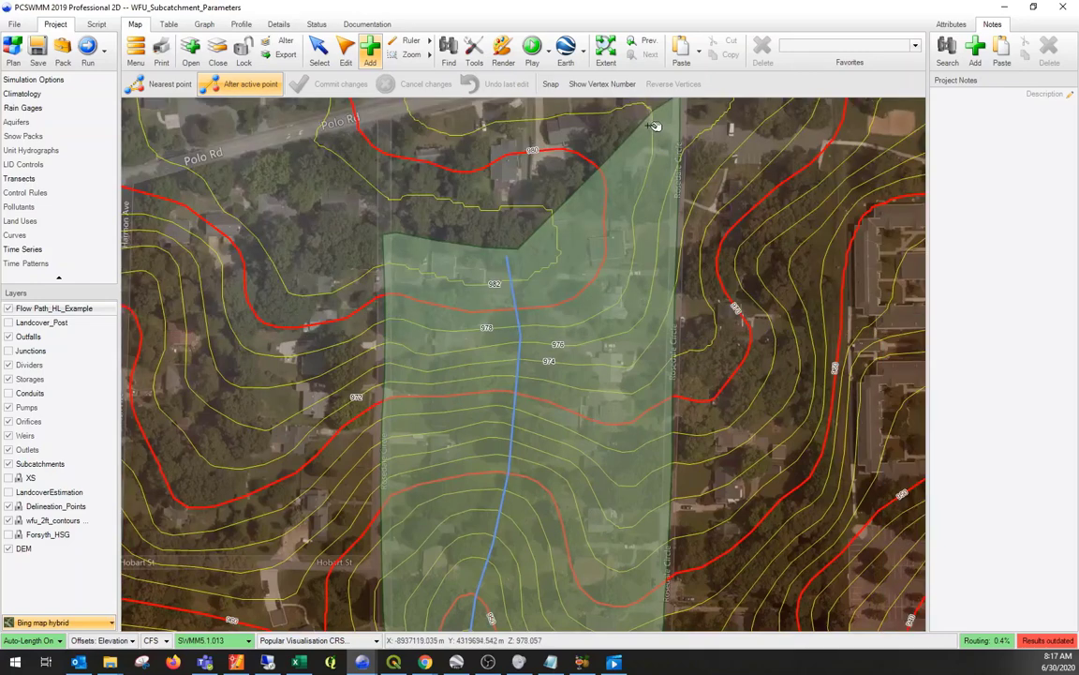
pyautogui.click(655, 125)
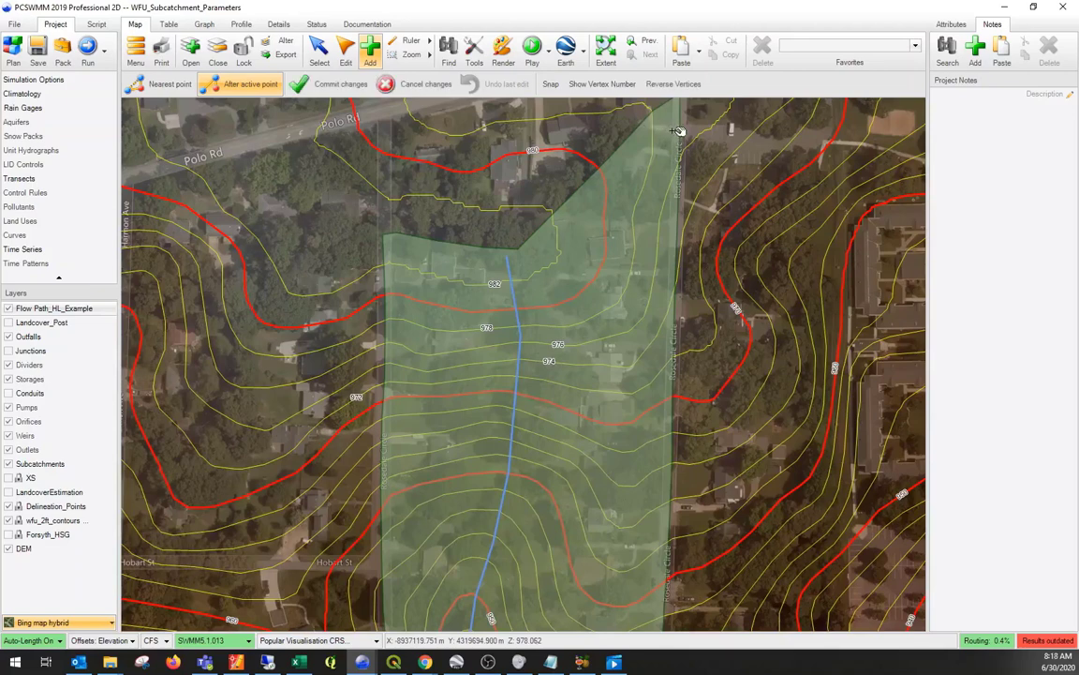
pyautogui.click(671, 170)
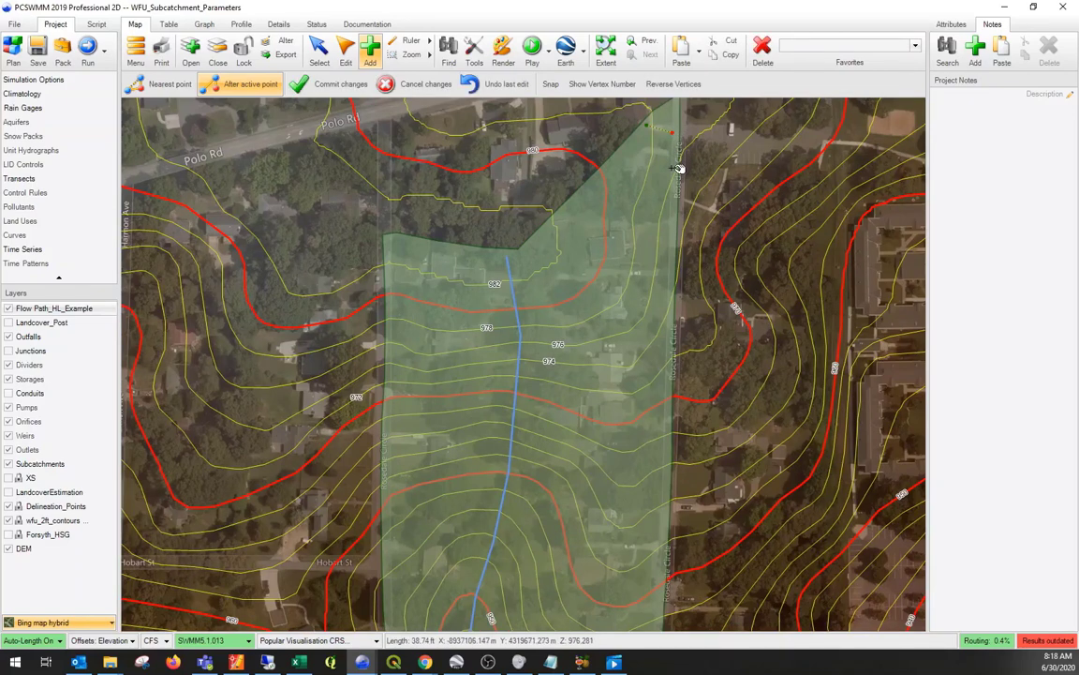
pyautogui.click(667, 244)
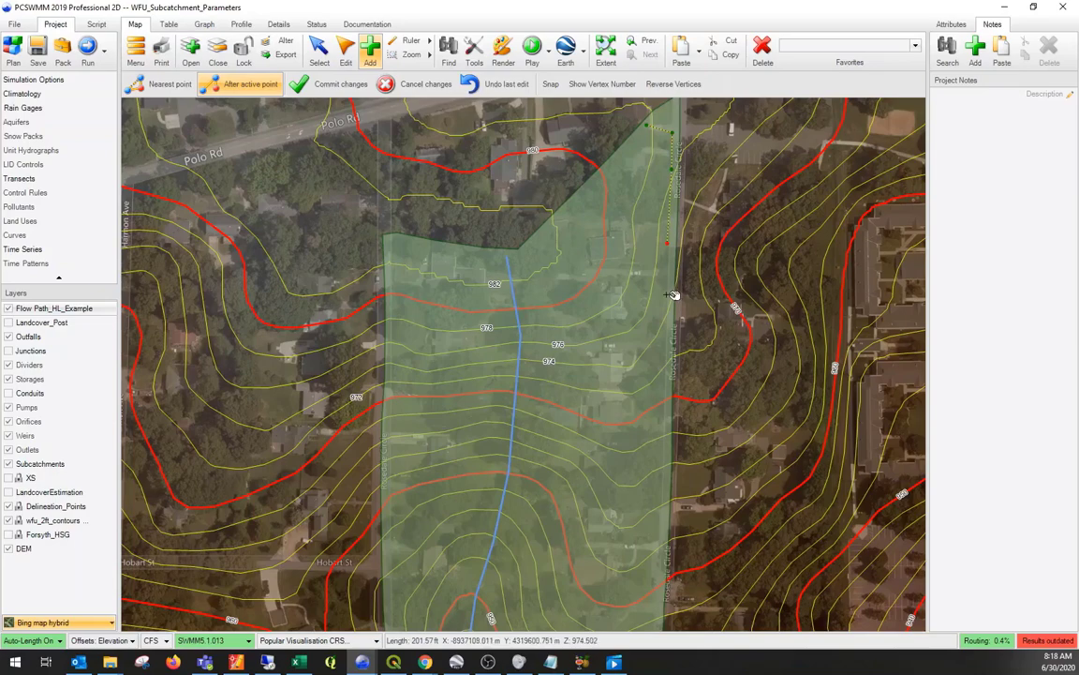
pyautogui.click(666, 297)
pyautogui.click(664, 387)
pyautogui.click(663, 482)
pyautogui.click(658, 545)
pyautogui.click(658, 593)
pyautogui.moveTo(658, 620); pyautogui.dragTo(648, 391)
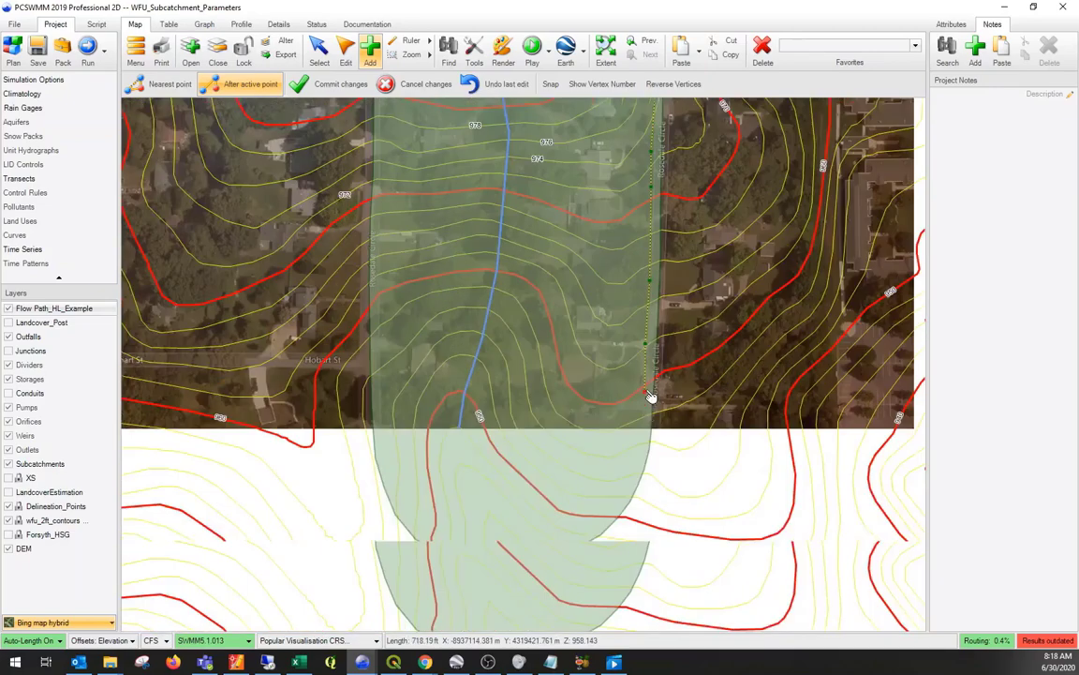
pyautogui.click(646, 401)
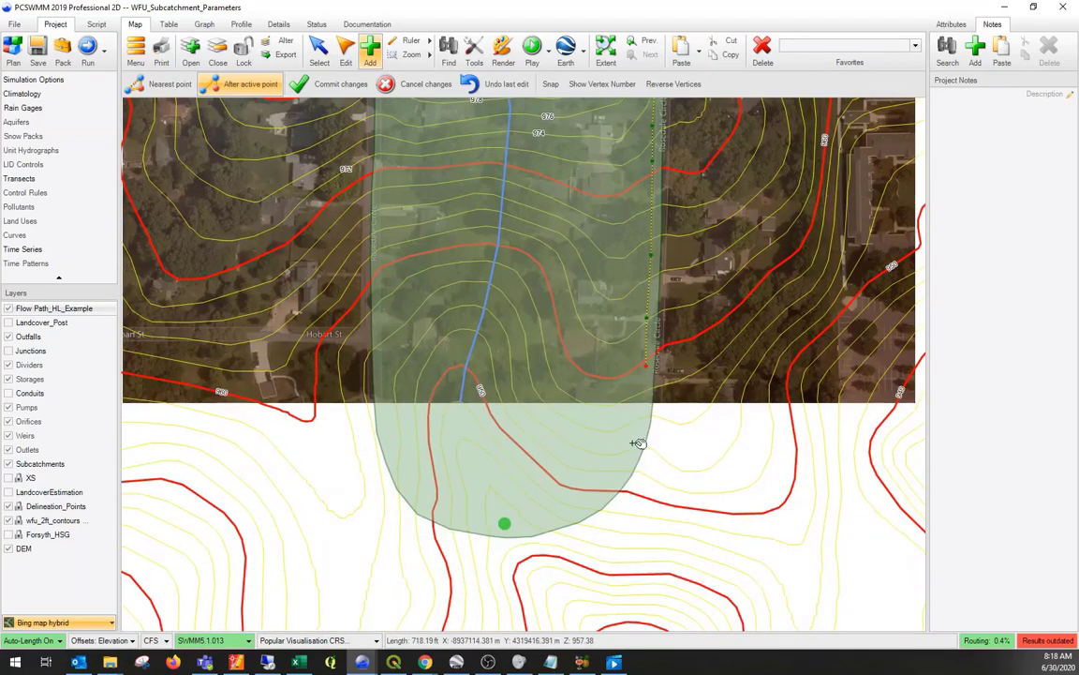
pyautogui.click(622, 470)
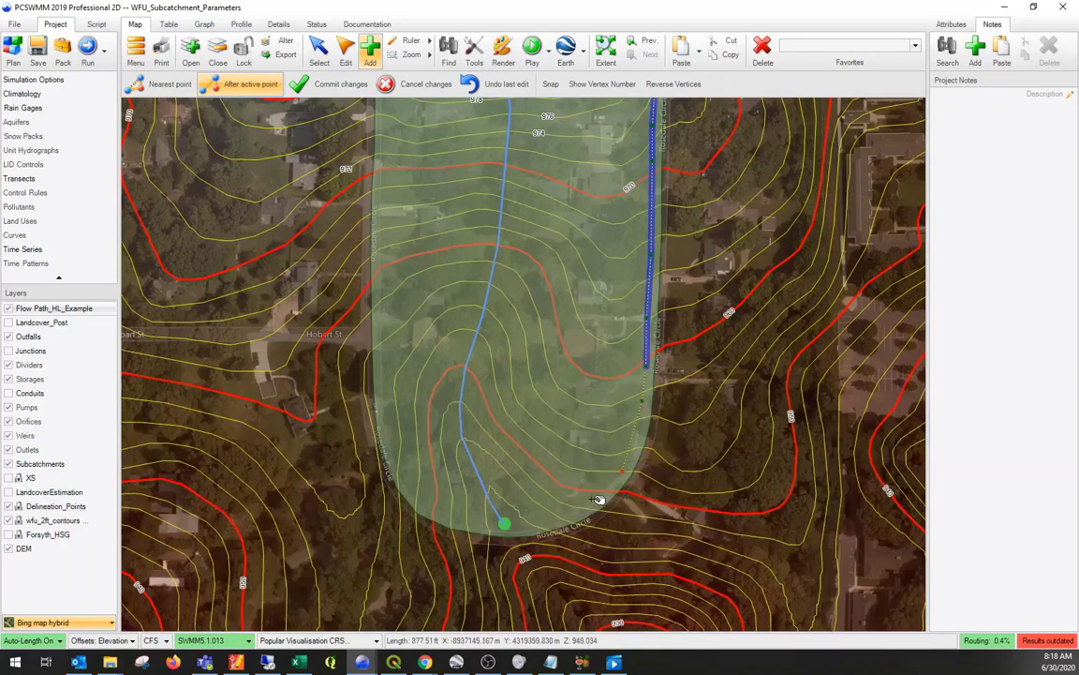
pyautogui.click(541, 521)
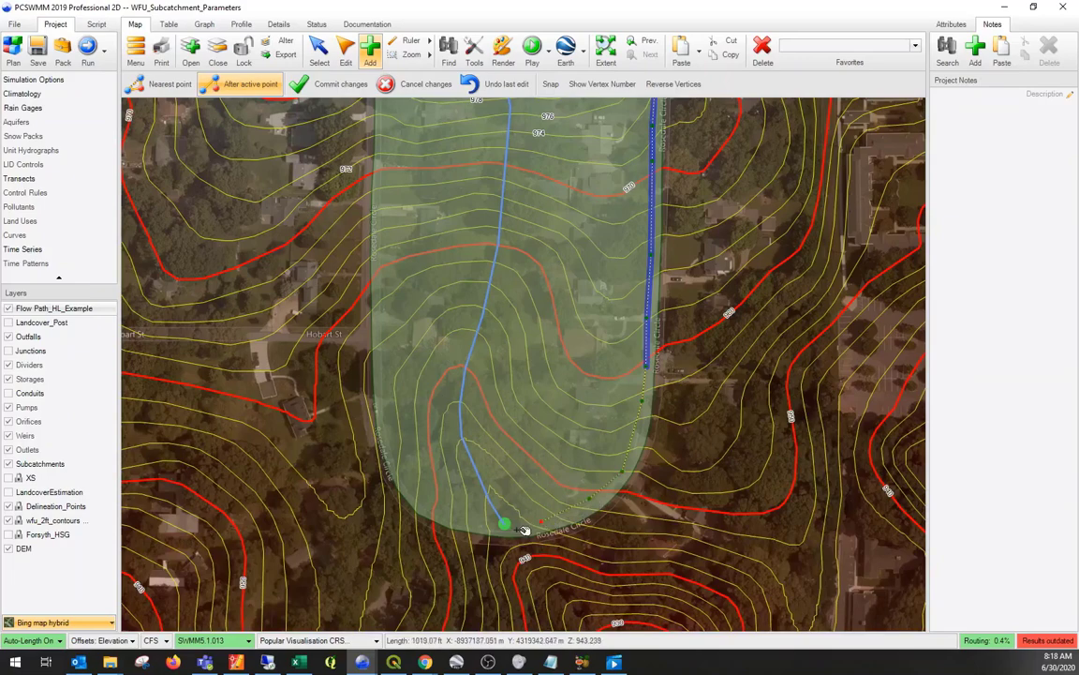
pyautogui.click(514, 526)
pyautogui.press('Return')
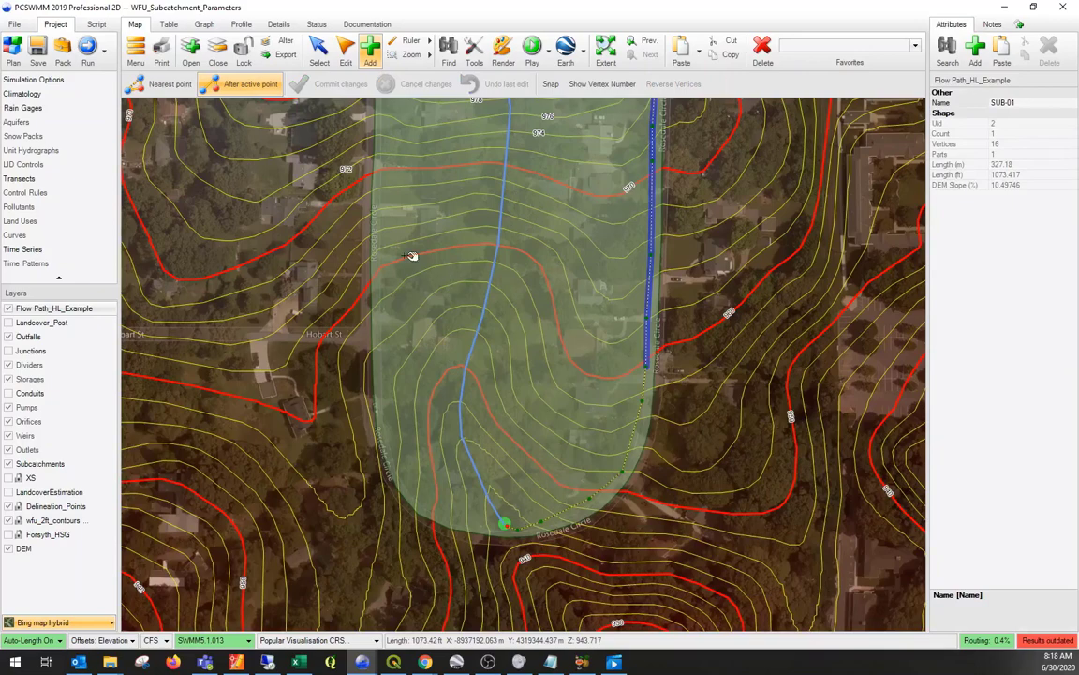
# Compute and apply SUB-01's flow length and width from the Flow Path_HL_Example layer, and review the subcatchment's attributes.
pyautogui.moveTo(469, 199); pyautogui.dragTo(480, 373)
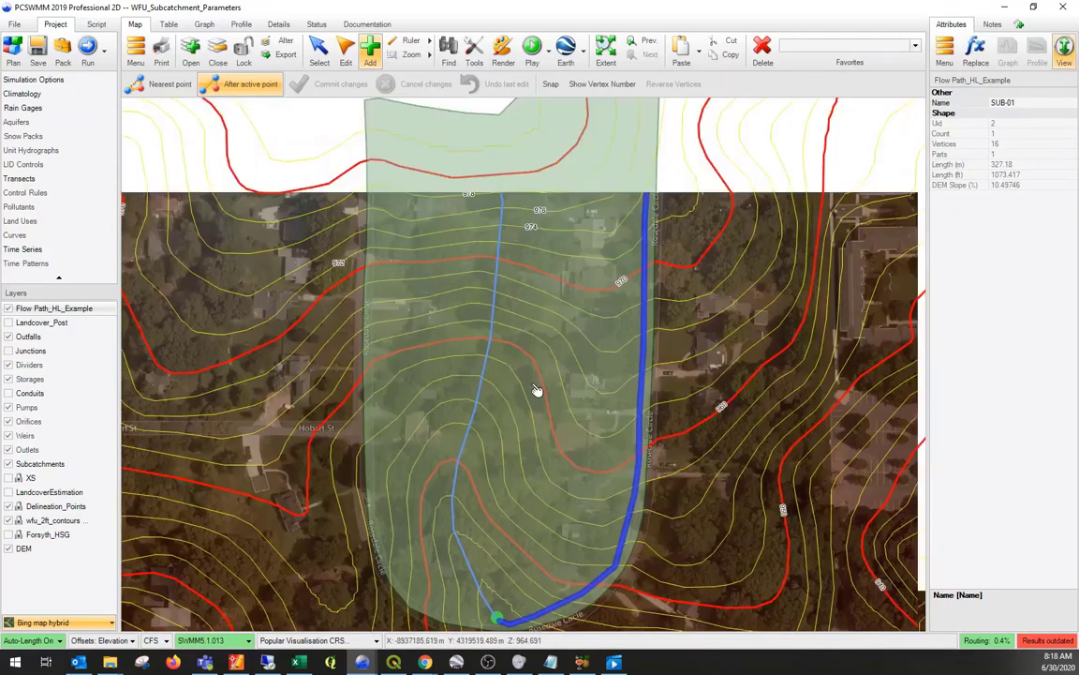
pyautogui.moveTo(530, 433); pyautogui.dragTo(540, 184)
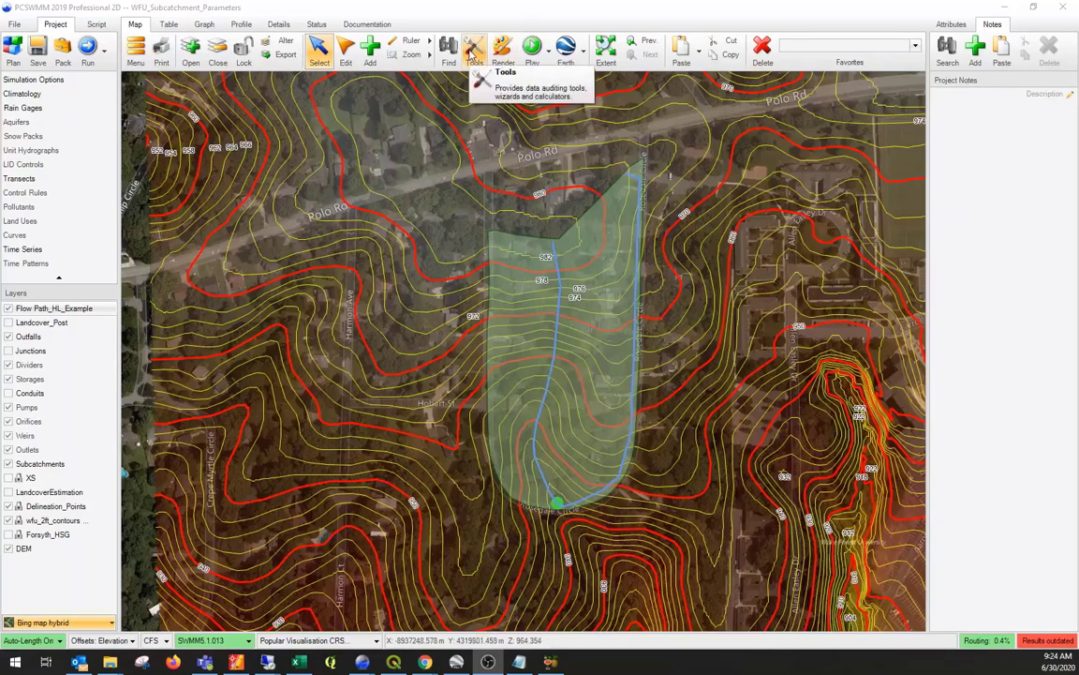
pyautogui.click(476, 55)
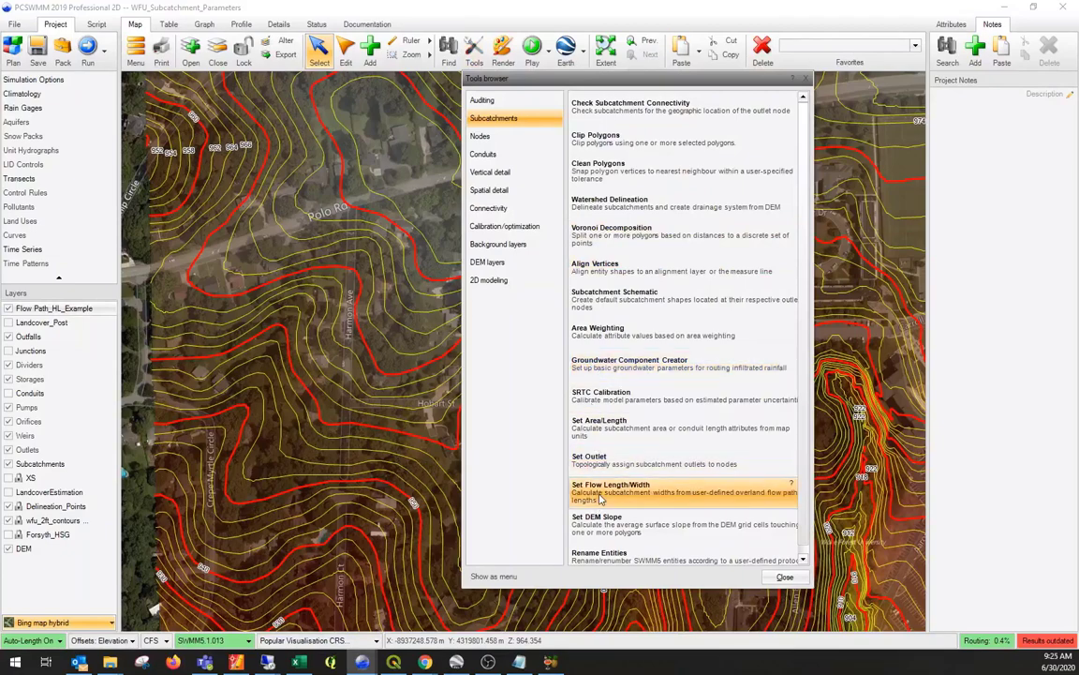
pyautogui.click(601, 499)
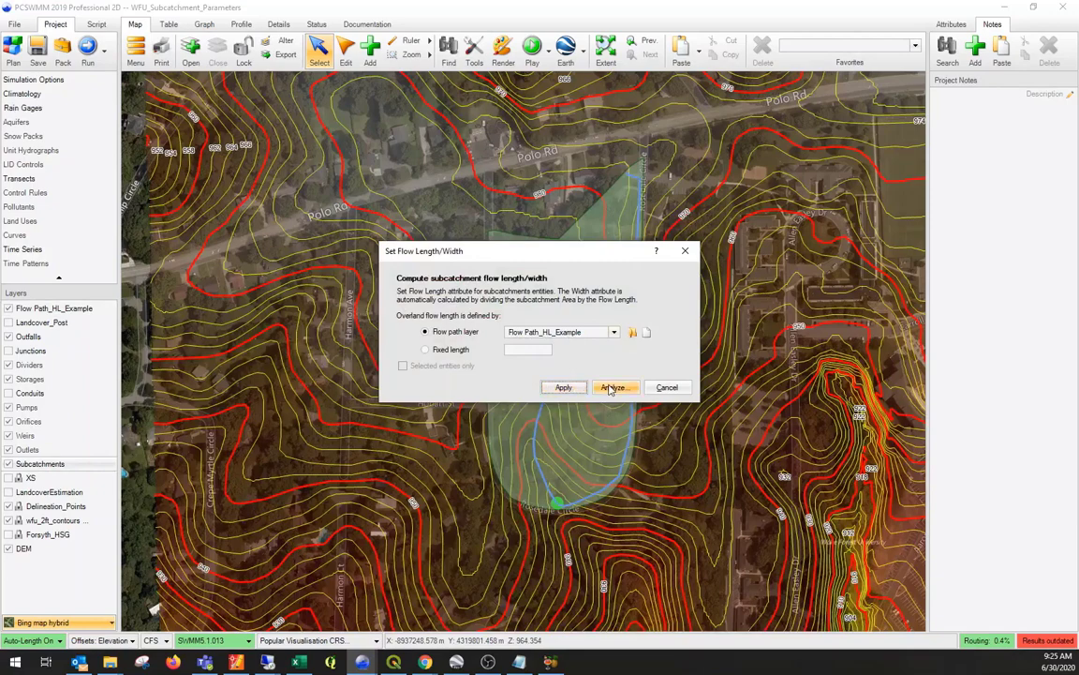
pyautogui.click(612, 388)
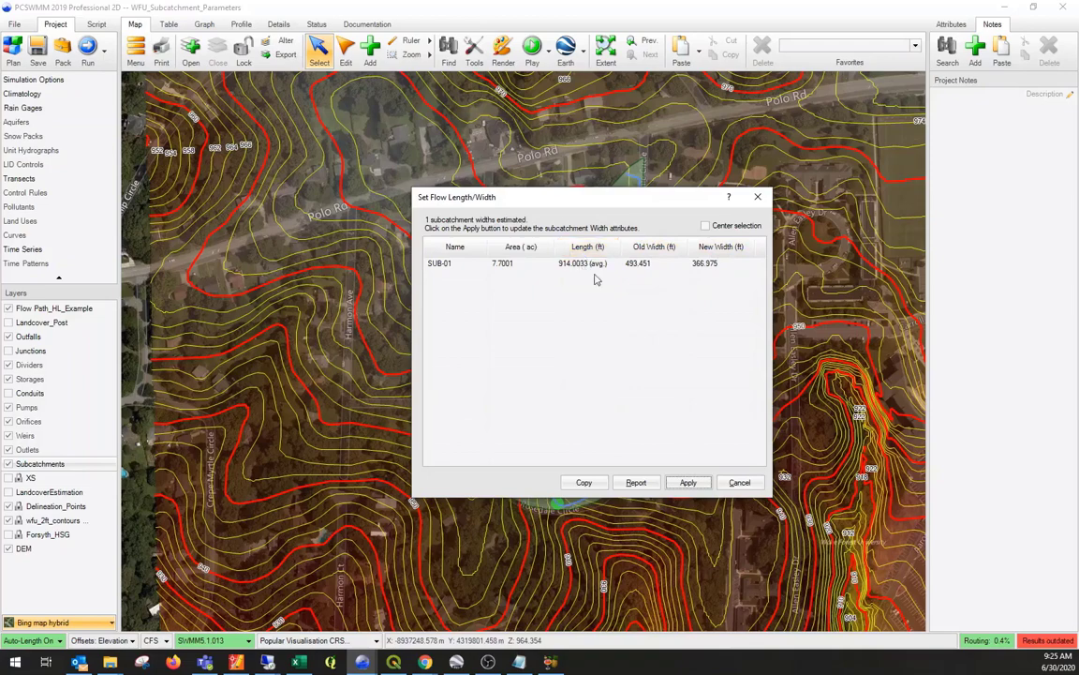
pyautogui.click(684, 486)
pyautogui.click(740, 485)
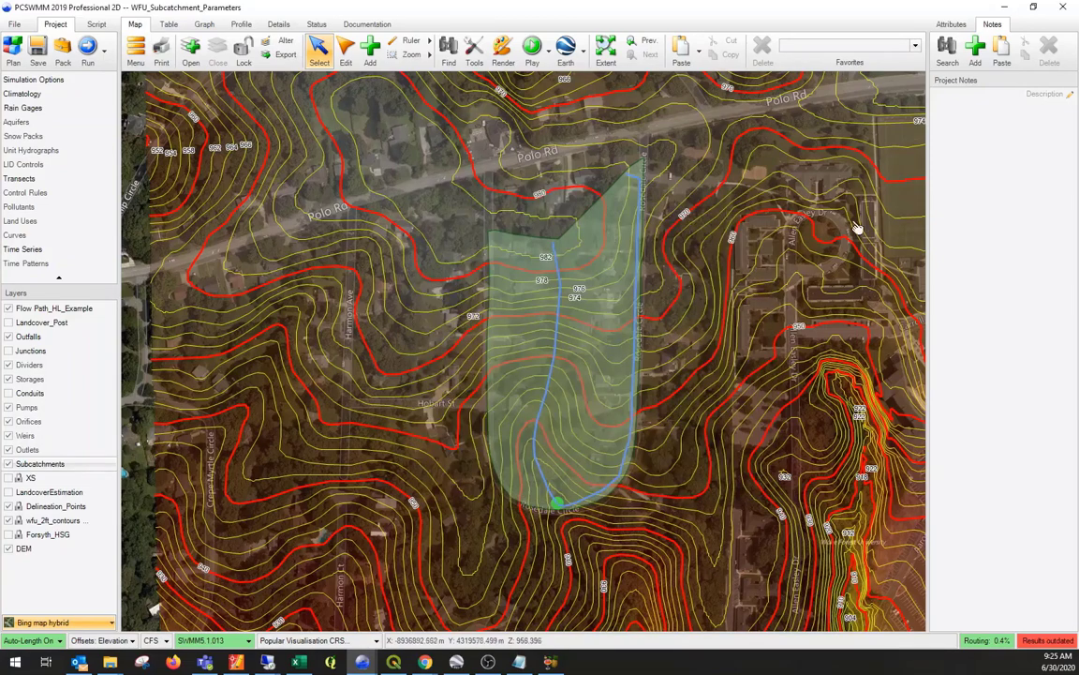
pyautogui.click(558, 251)
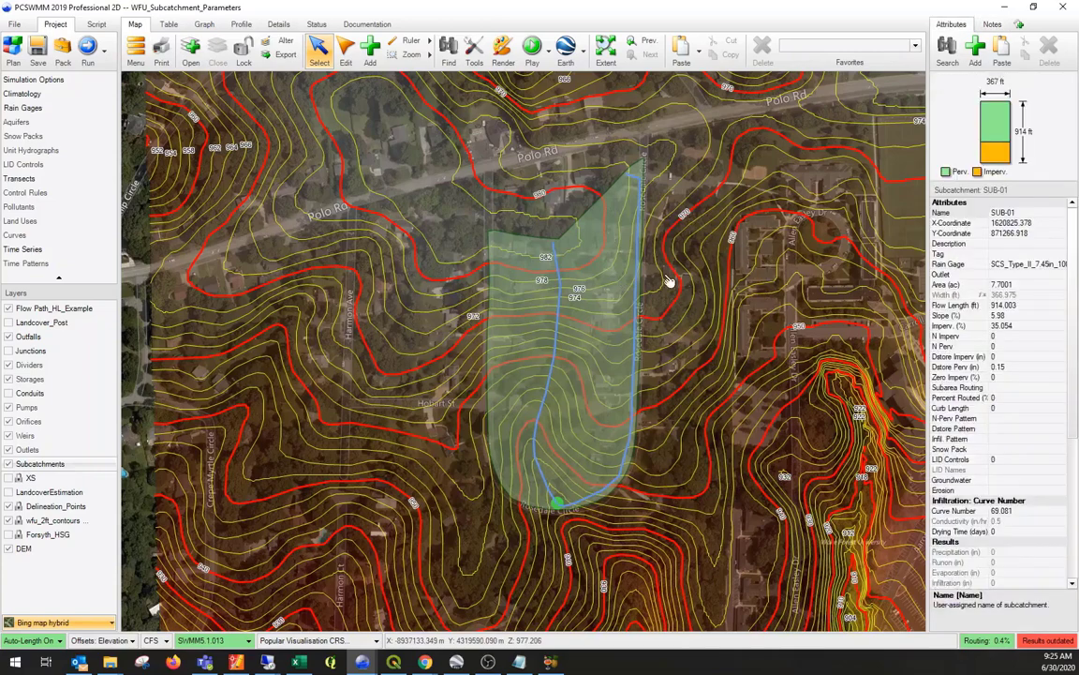
pyautogui.click(1004, 315)
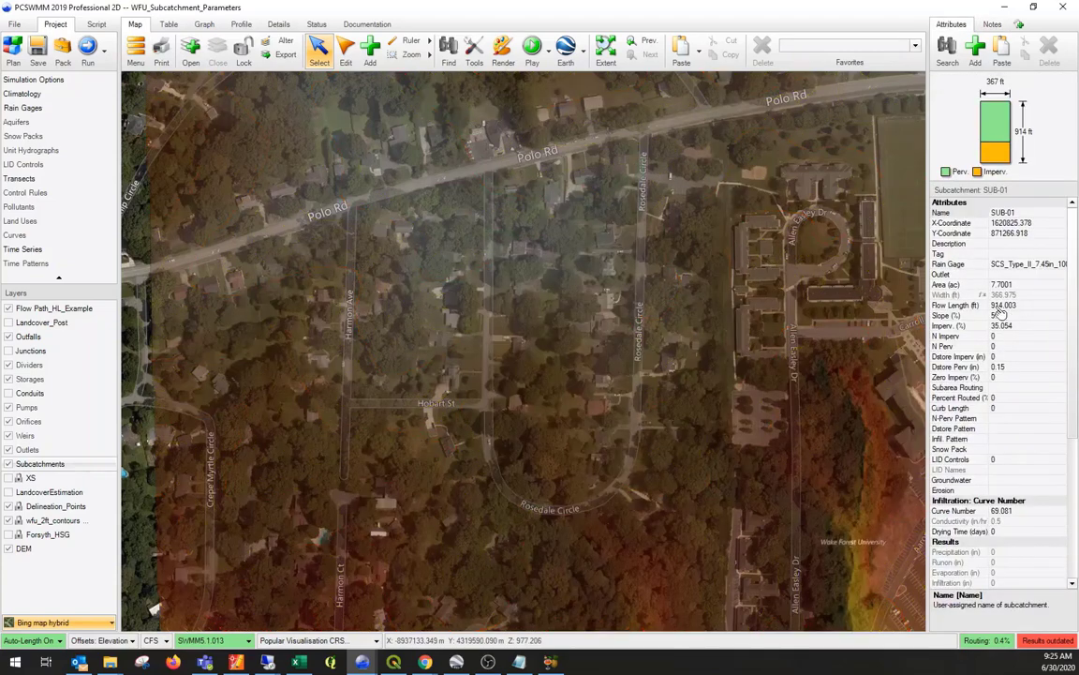